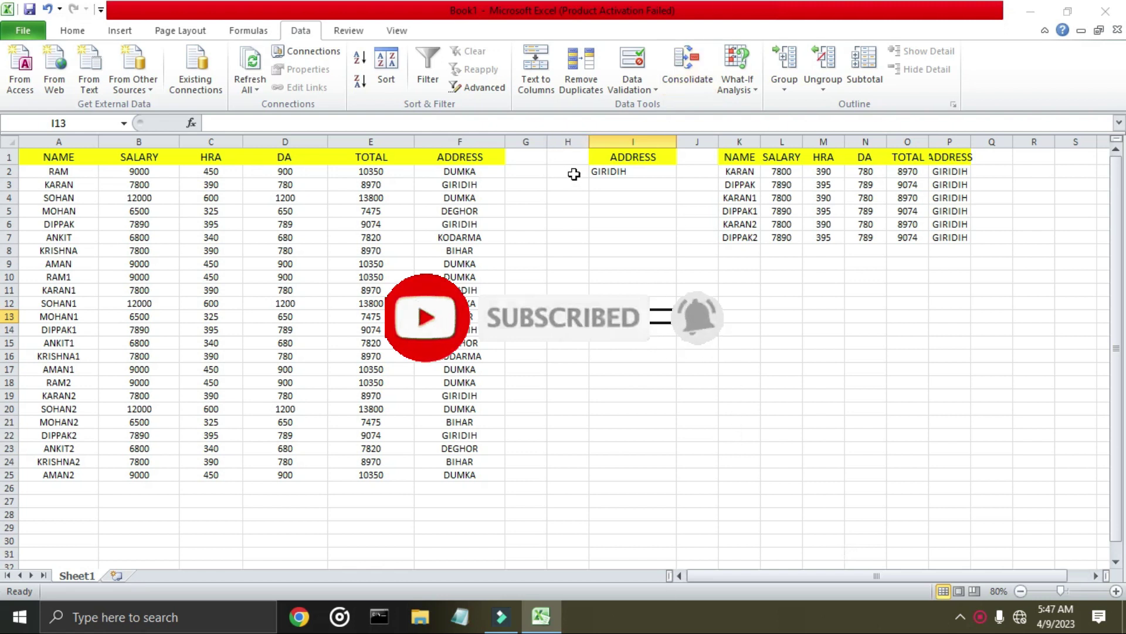
Clear the old GIRIDIH criteria and extracted records in H1:Q11, then return to the salary table.
drag(568, 157, 1000, 290)
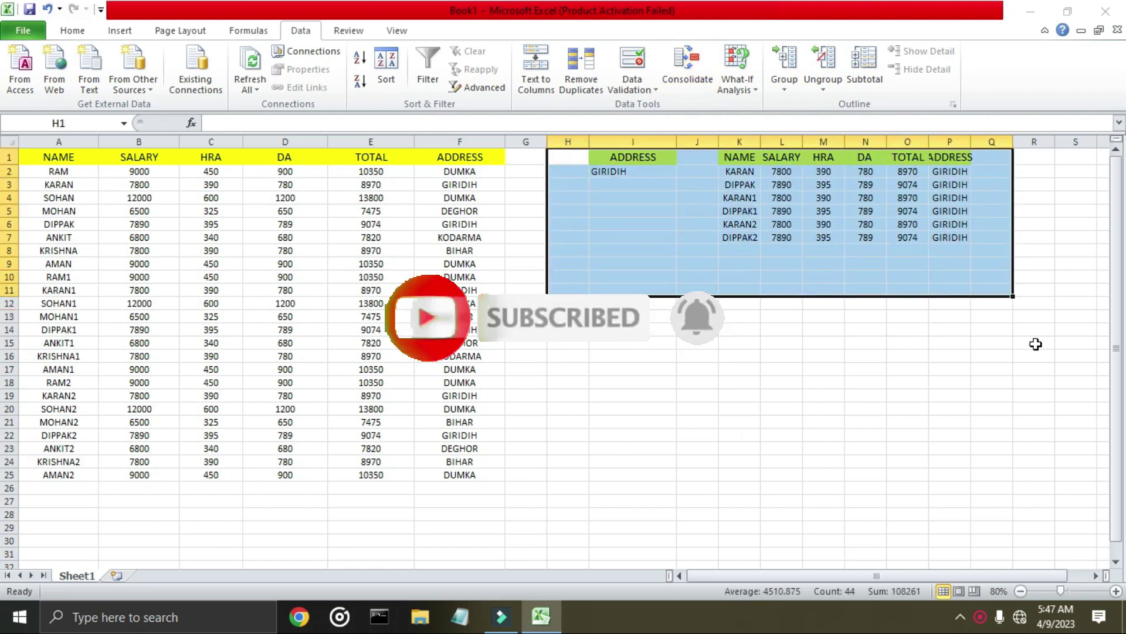
key(Delete)
click(673, 368)
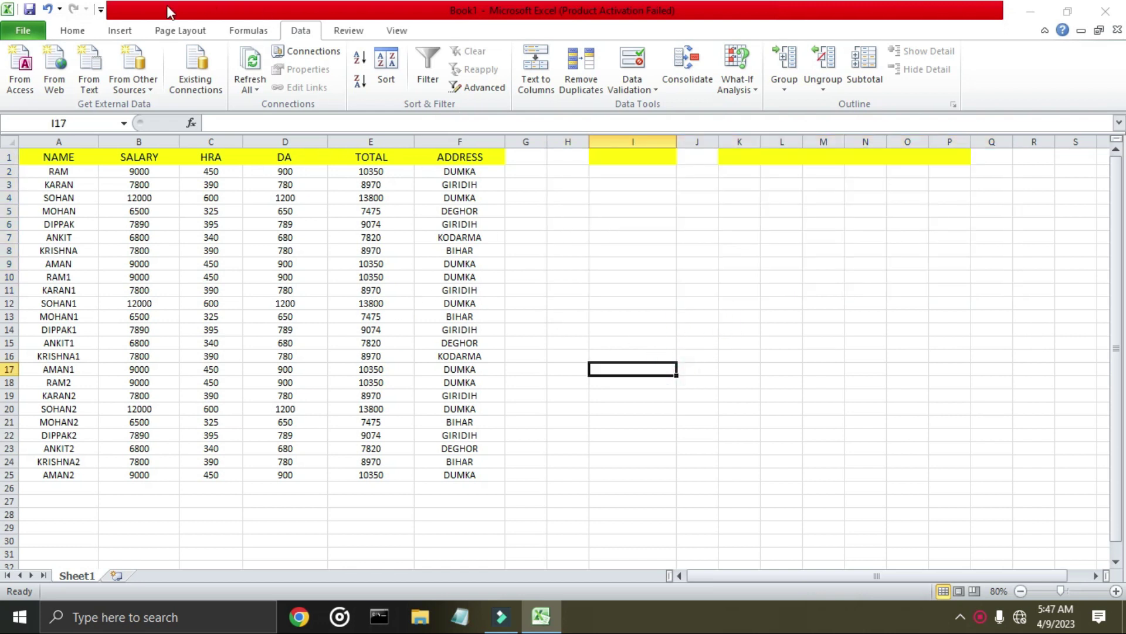
click(306, 197)
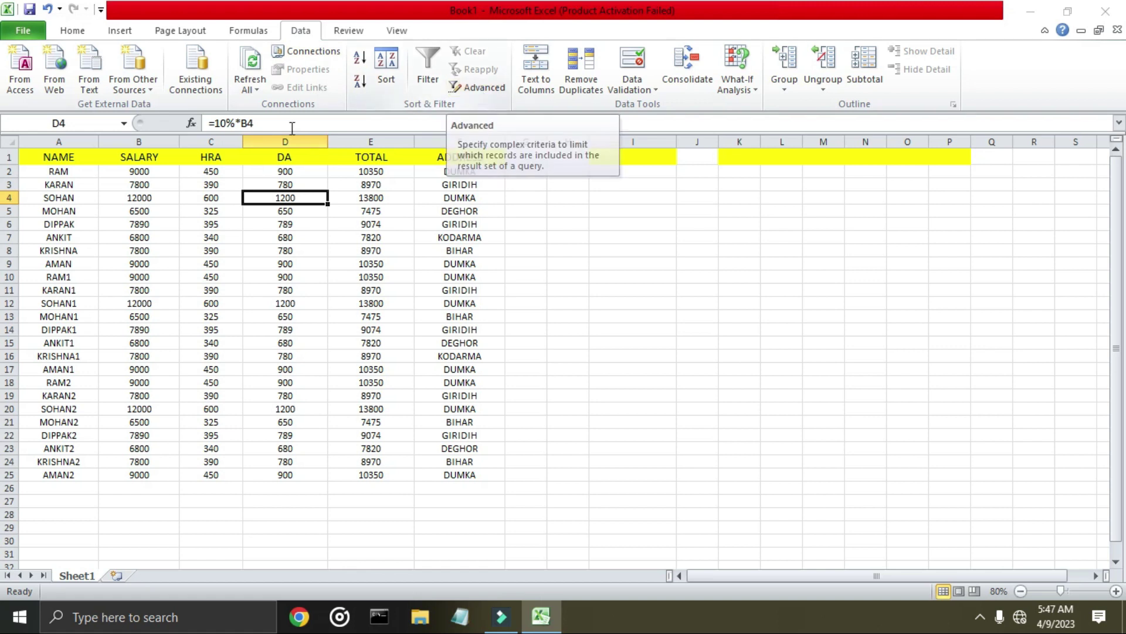
Turn on AutoFilter and filter the ADDRESS column to show only DUMKA rows.
click(435, 82)
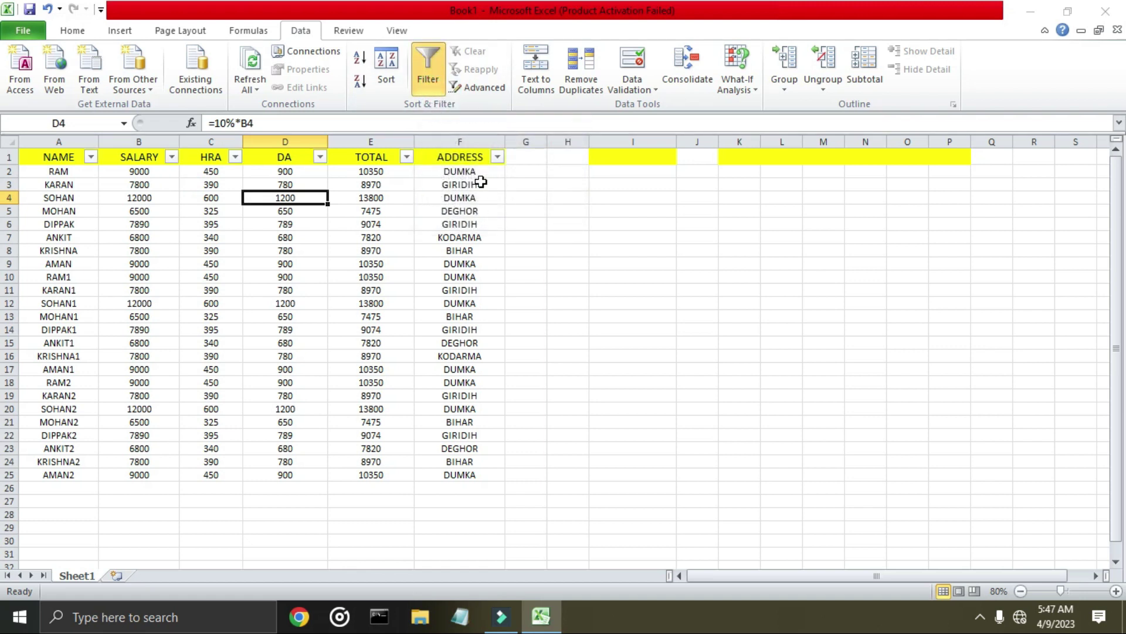
click(498, 158)
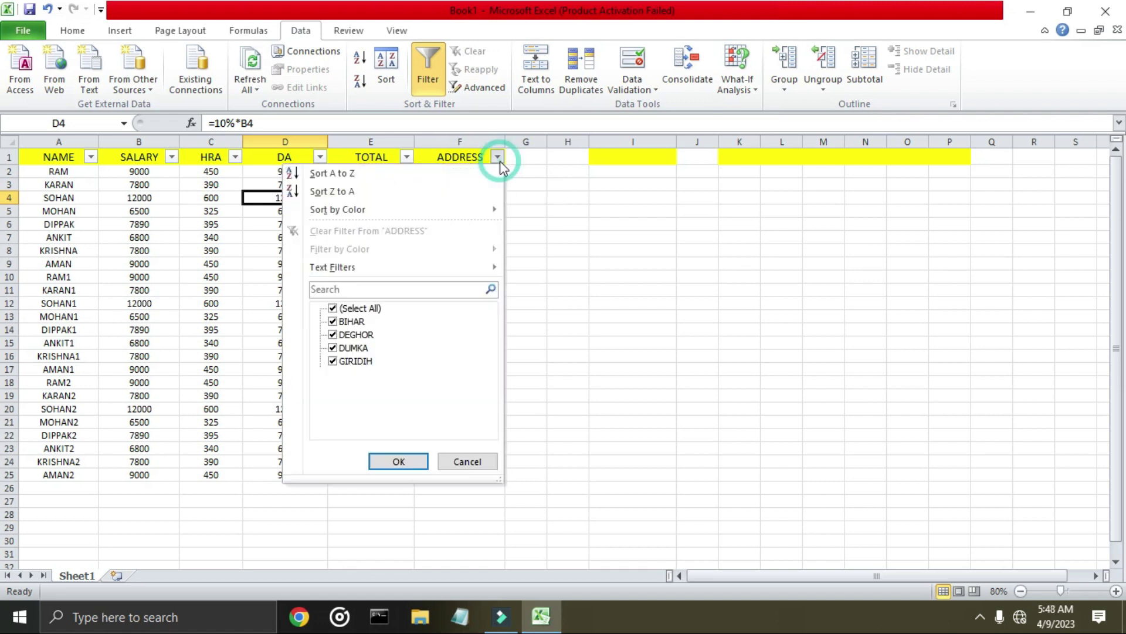
click(333, 308)
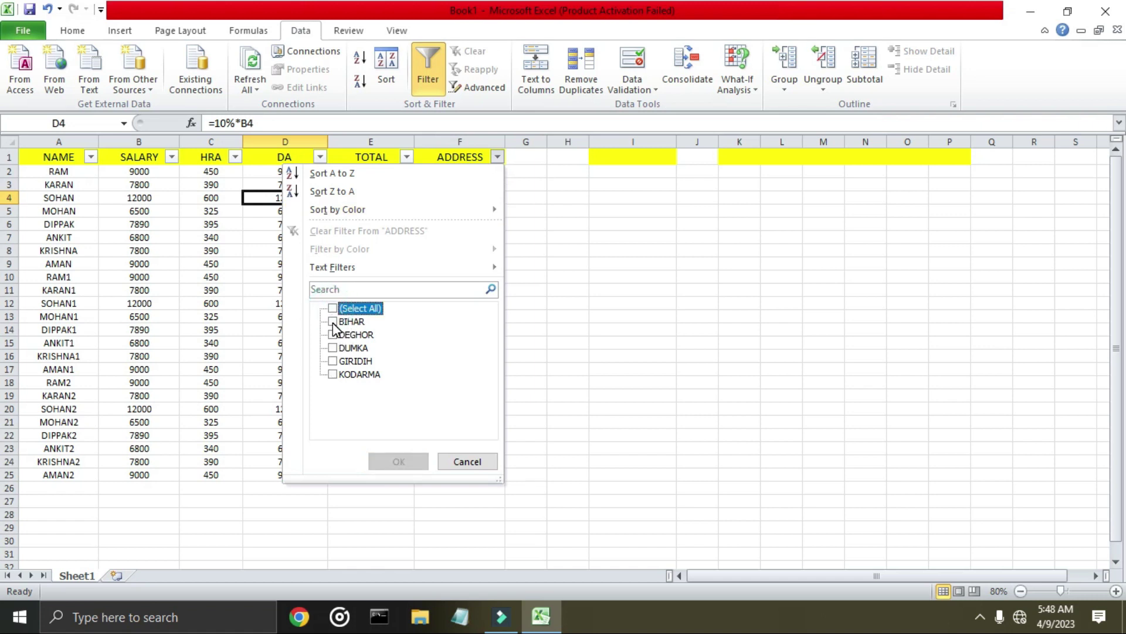
click(332, 348)
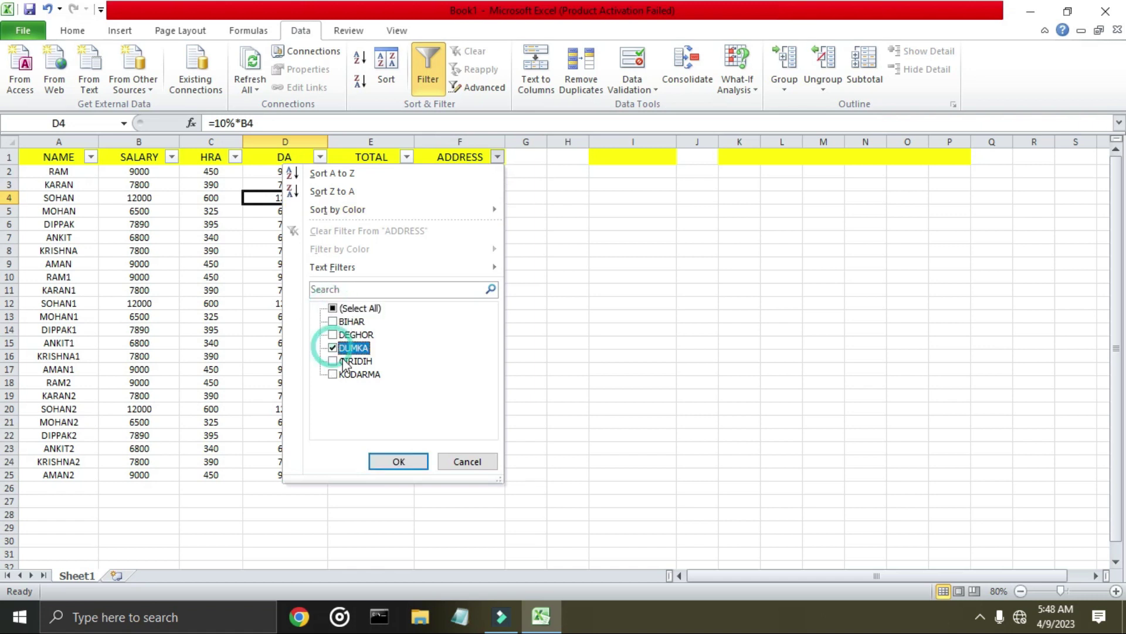
click(399, 462)
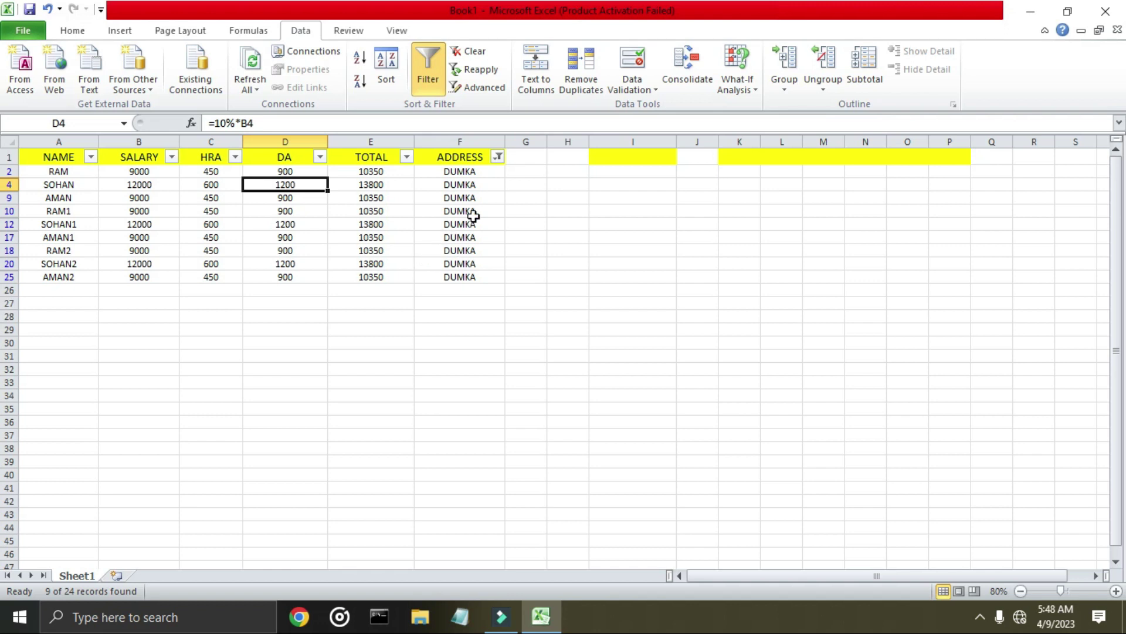
Reselect all ADDRESS values so all 24 records show again.
click(498, 157)
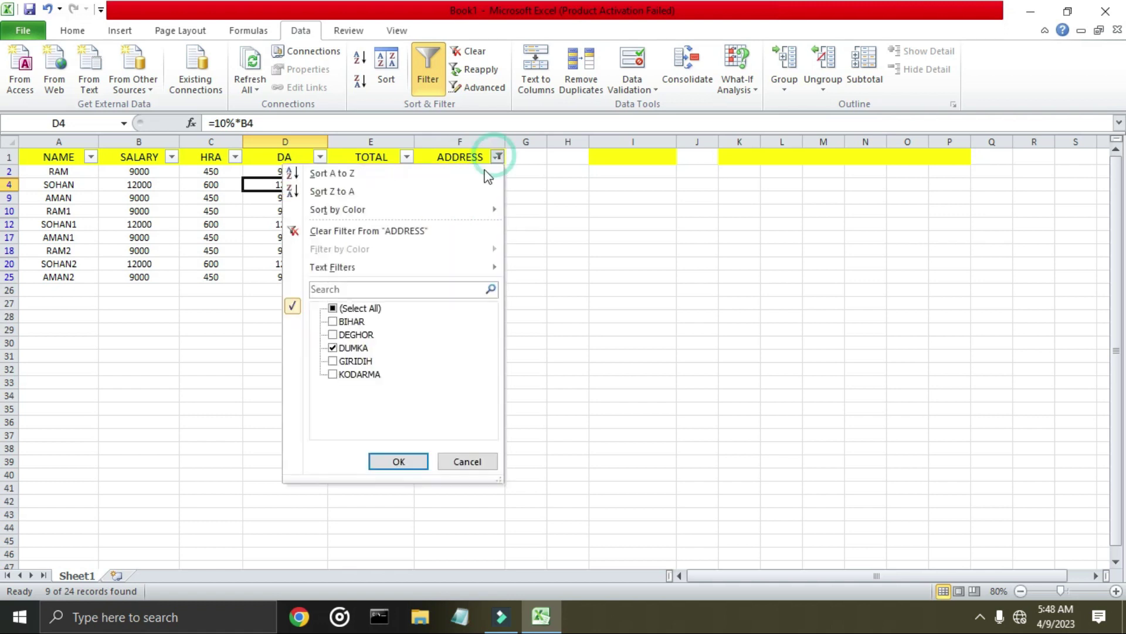
click(333, 309)
click(390, 463)
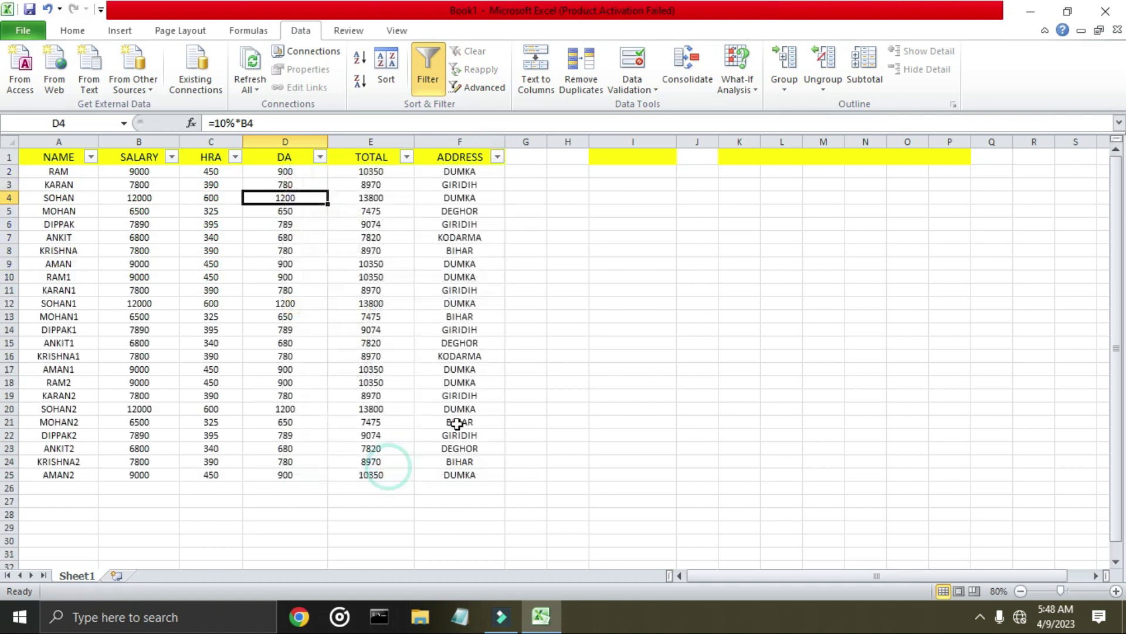
click(458, 157)
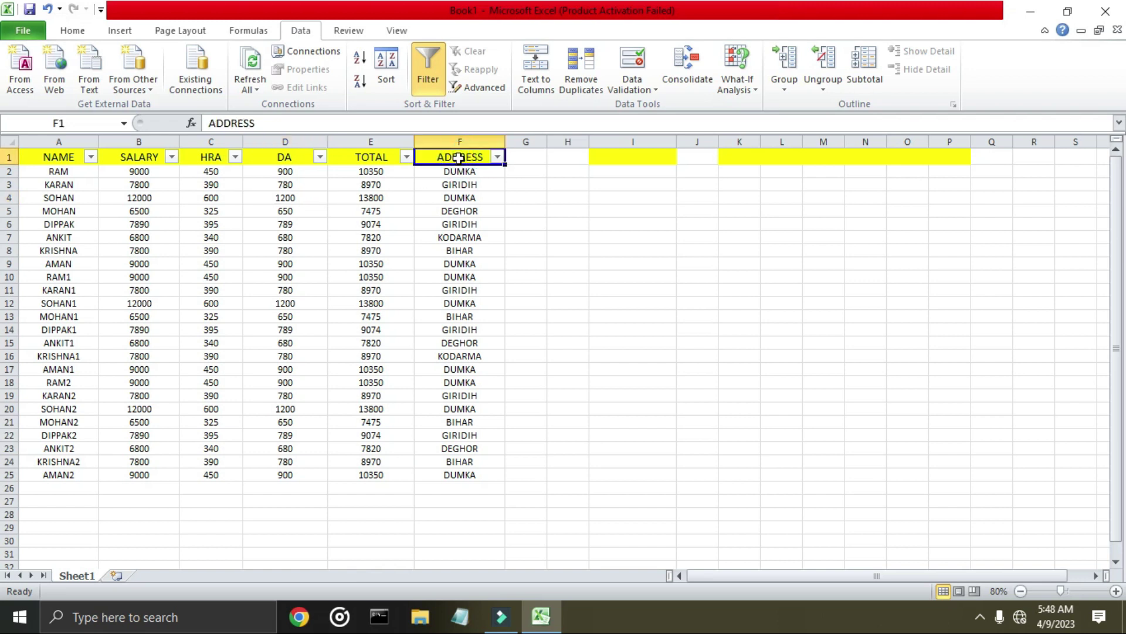
Copy the ADDRESS heading from F1 into I1 as the criteria header.
key(ctrl+c)
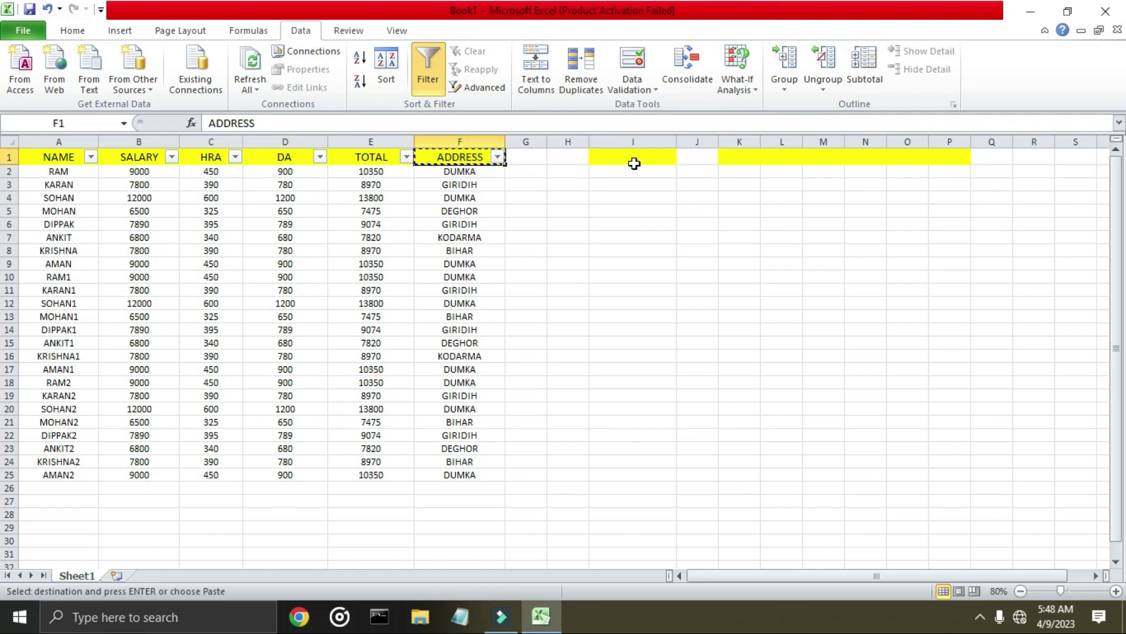
click(635, 162)
key(ctrl+v)
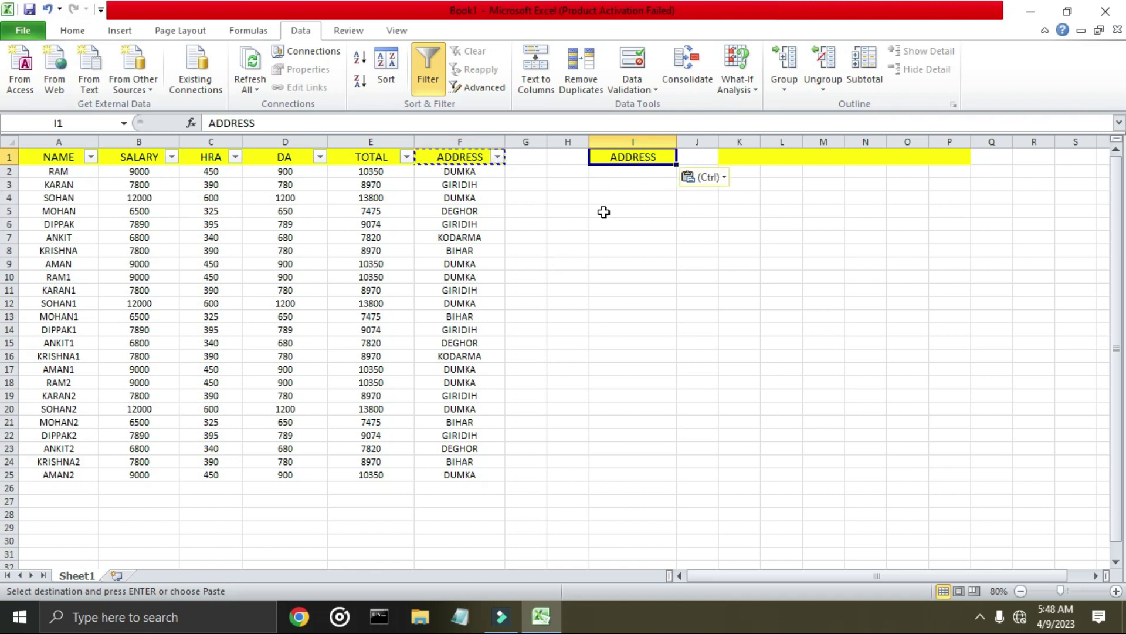
click(606, 195)
key(Up)
key(Up)
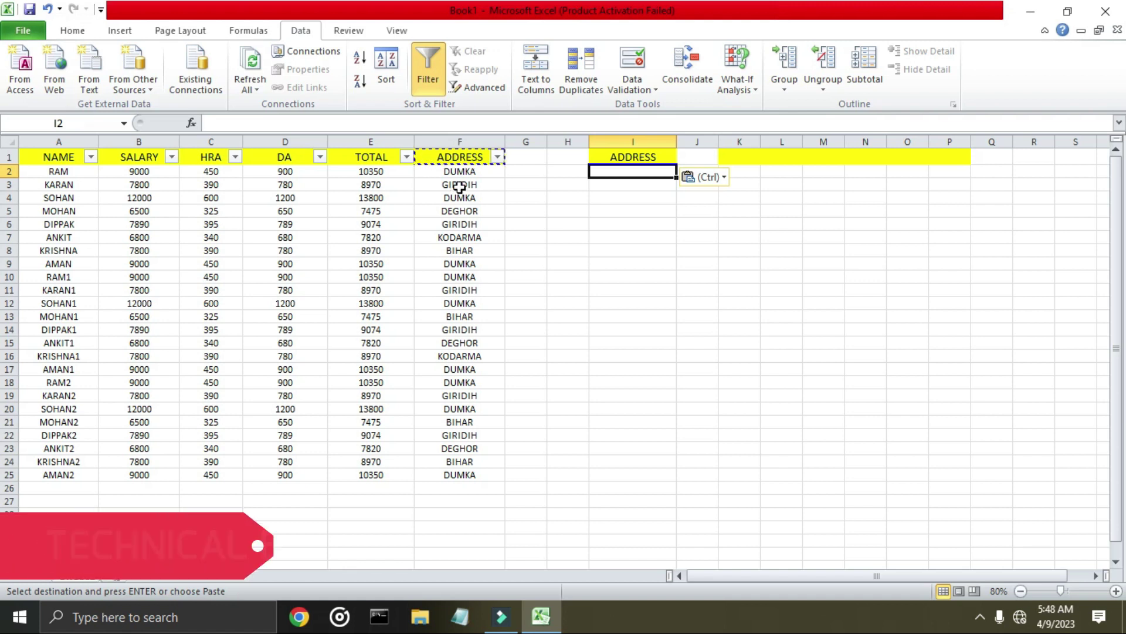
Copy GIRIDIH from F3 into I2 as the criterion beneath the heading.
click(459, 186)
key(ctrl+c)
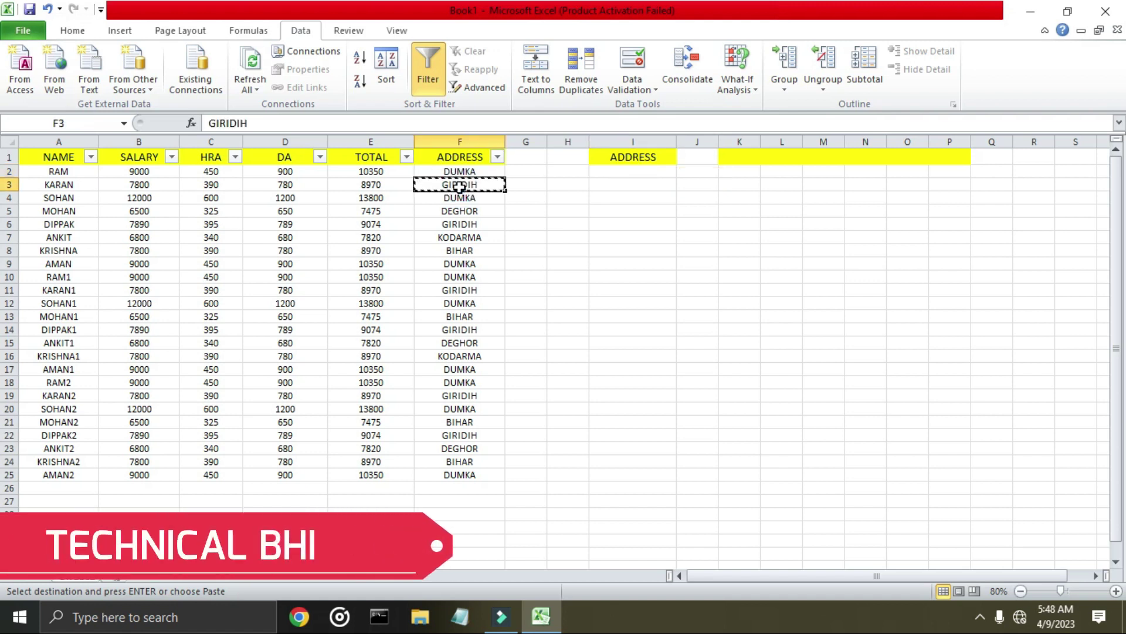
click(631, 170)
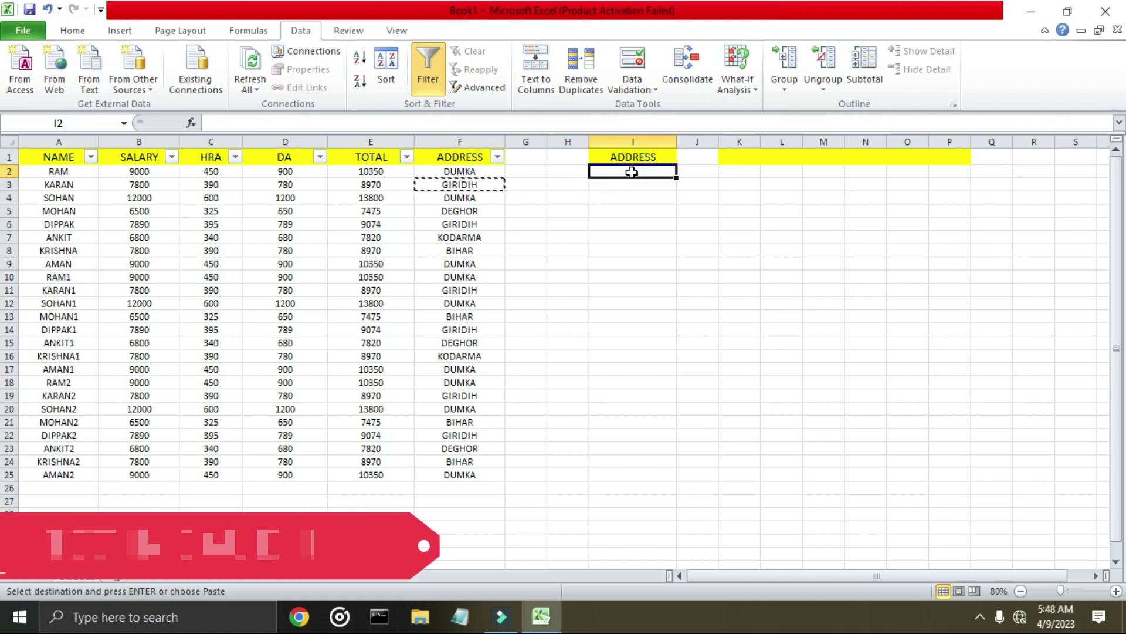
key(ctrl+v)
click(632, 211)
click(631, 270)
click(631, 224)
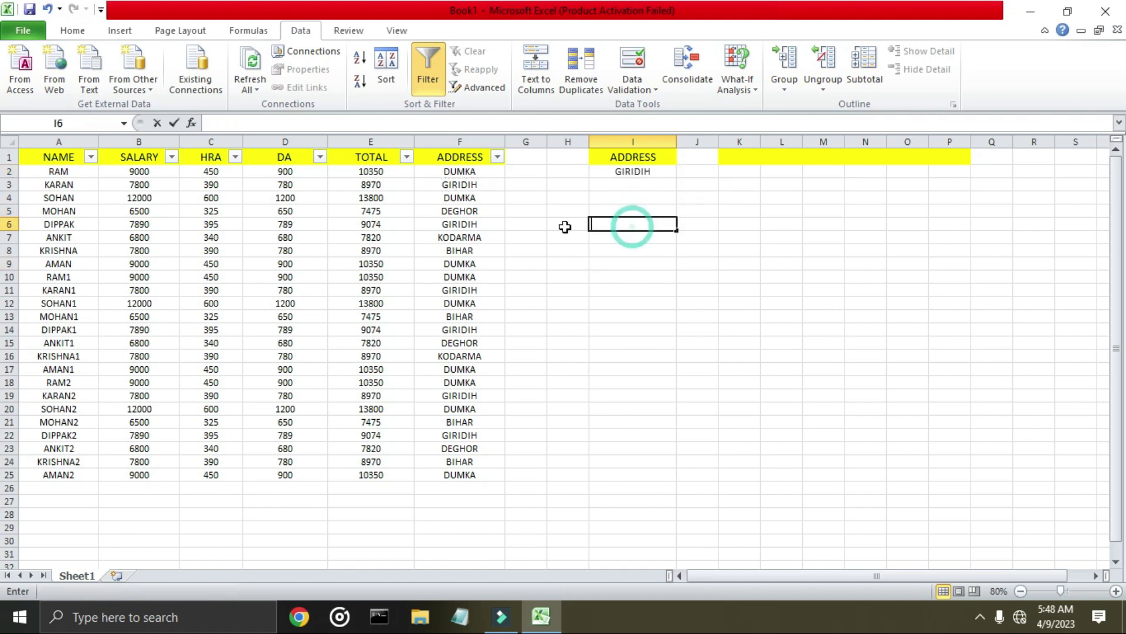
click(389, 255)
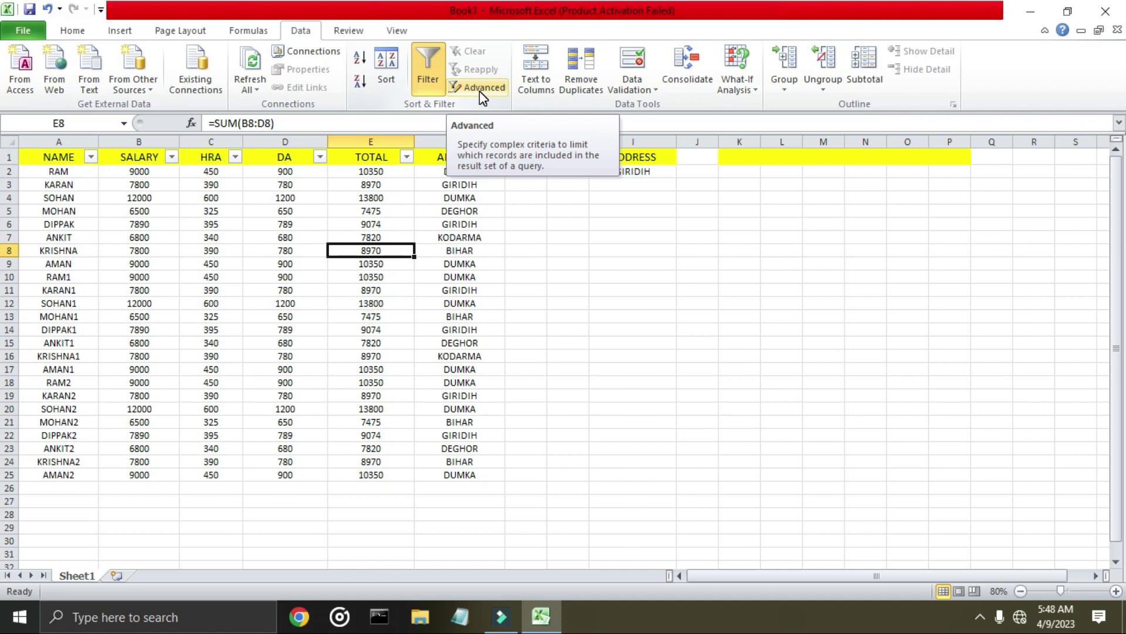
In Advanced Filter, choose Copy to another location and clear the old criteria and output references.
click(480, 91)
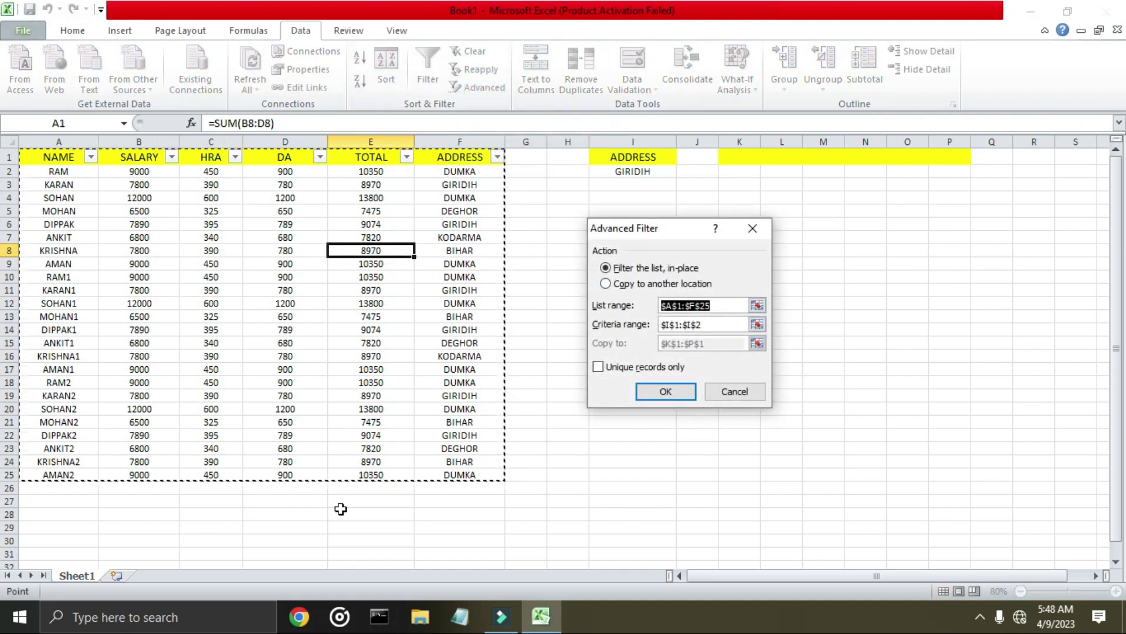
click(610, 287)
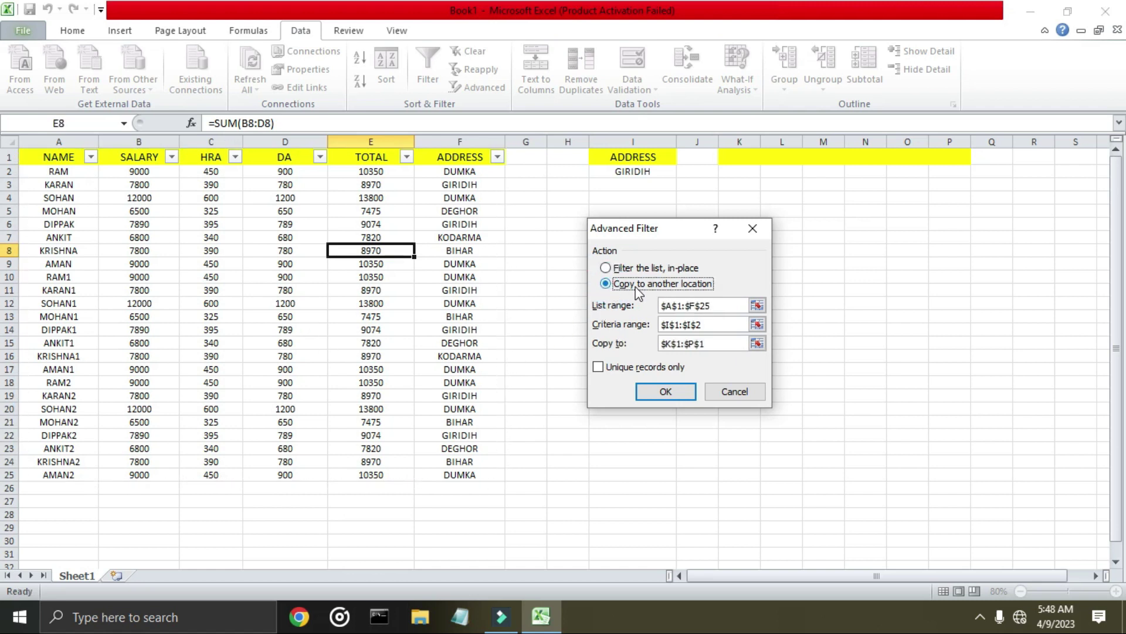
click(701, 325)
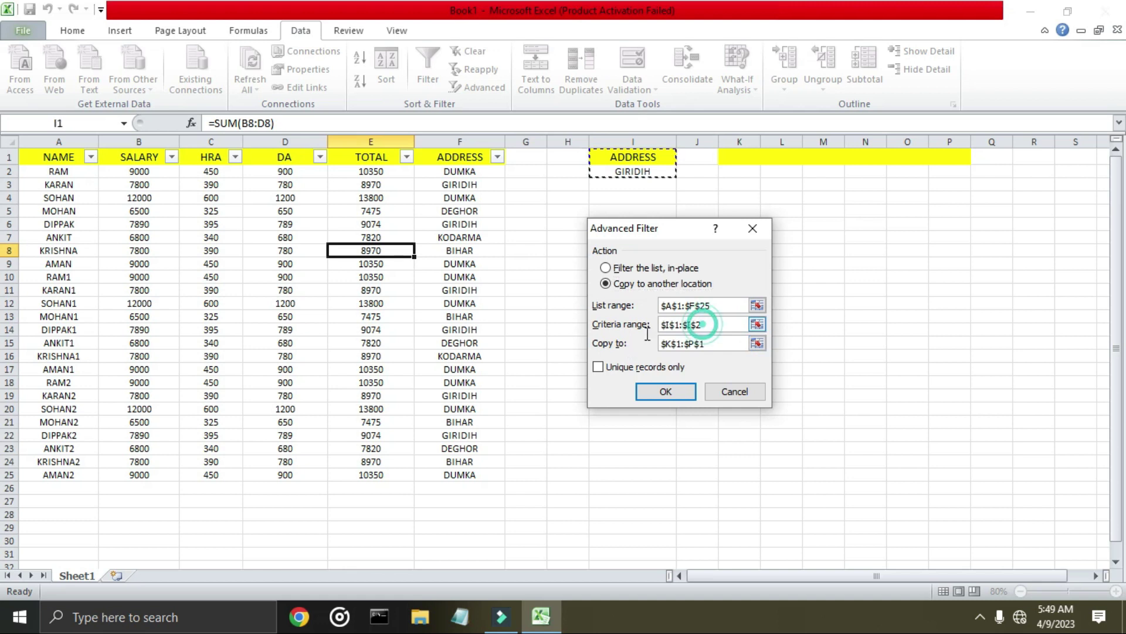
click(679, 325)
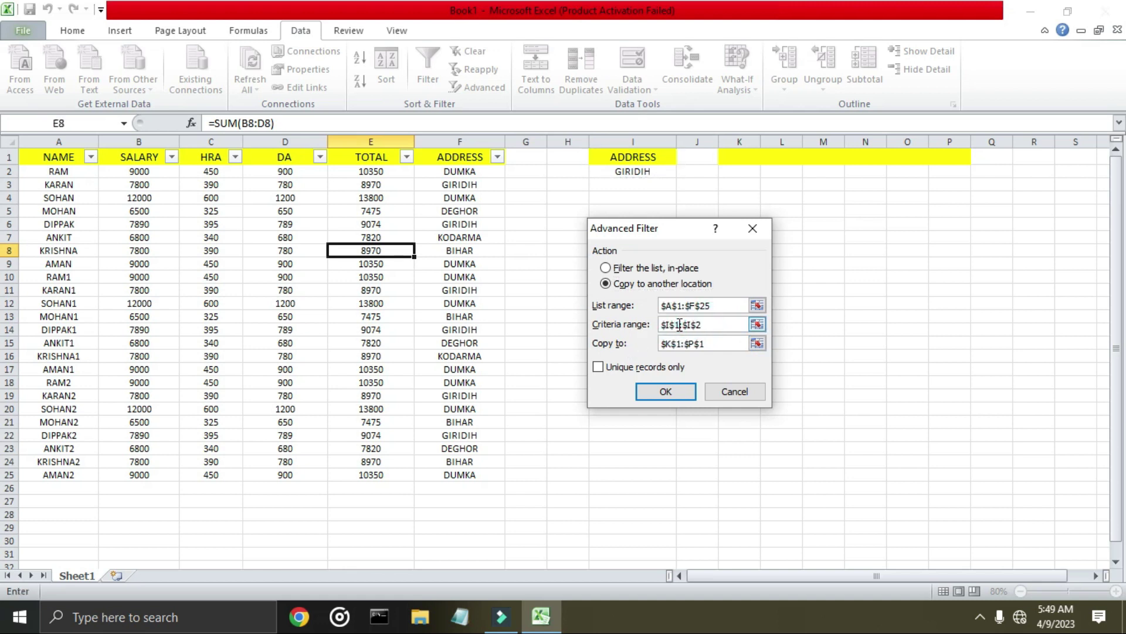
double_click(699, 324)
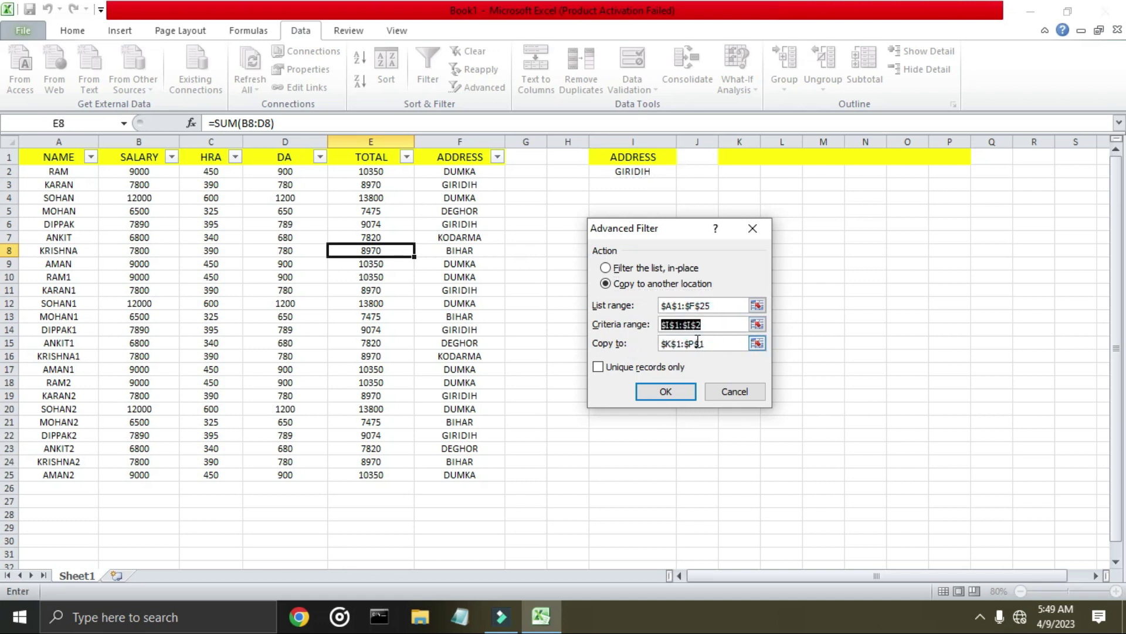
key(BackSpace)
double_click(688, 343)
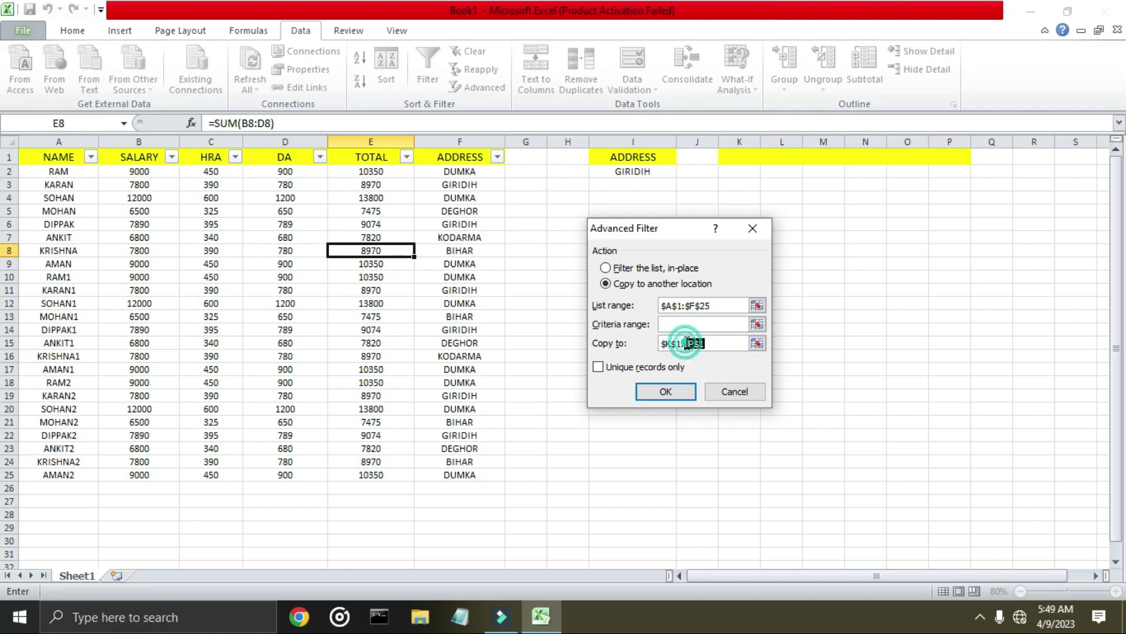
key(BackSpace)
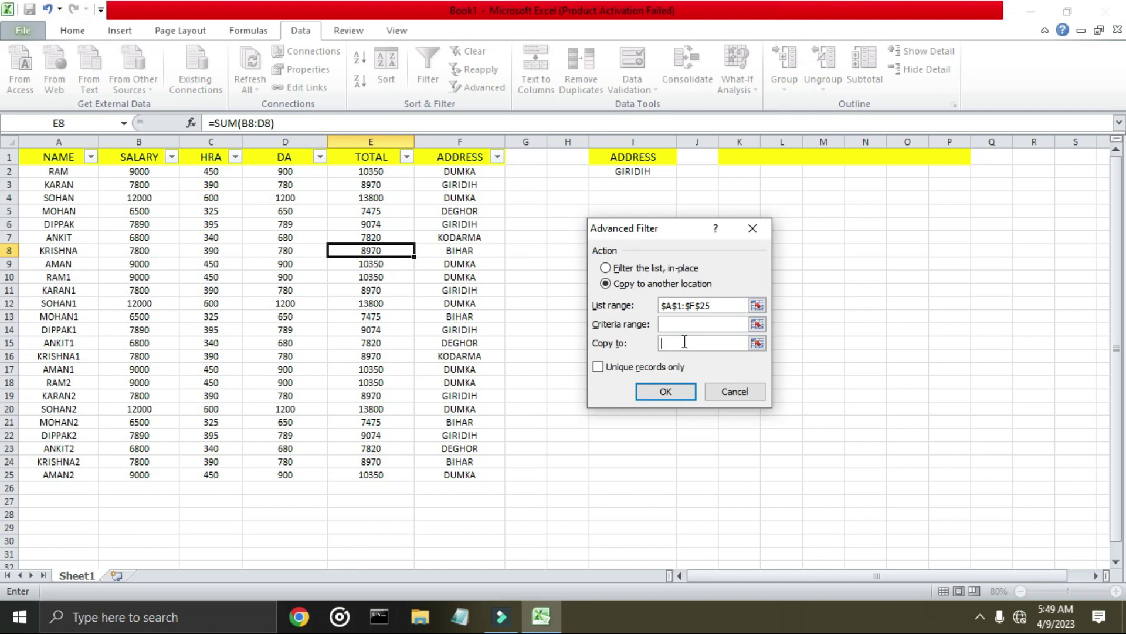
Set criteria range I1:I2 and output cell K1, then run the filter for GIRIDIH records.
click(723, 306)
click(684, 314)
click(686, 323)
drag(610, 159, 612, 171)
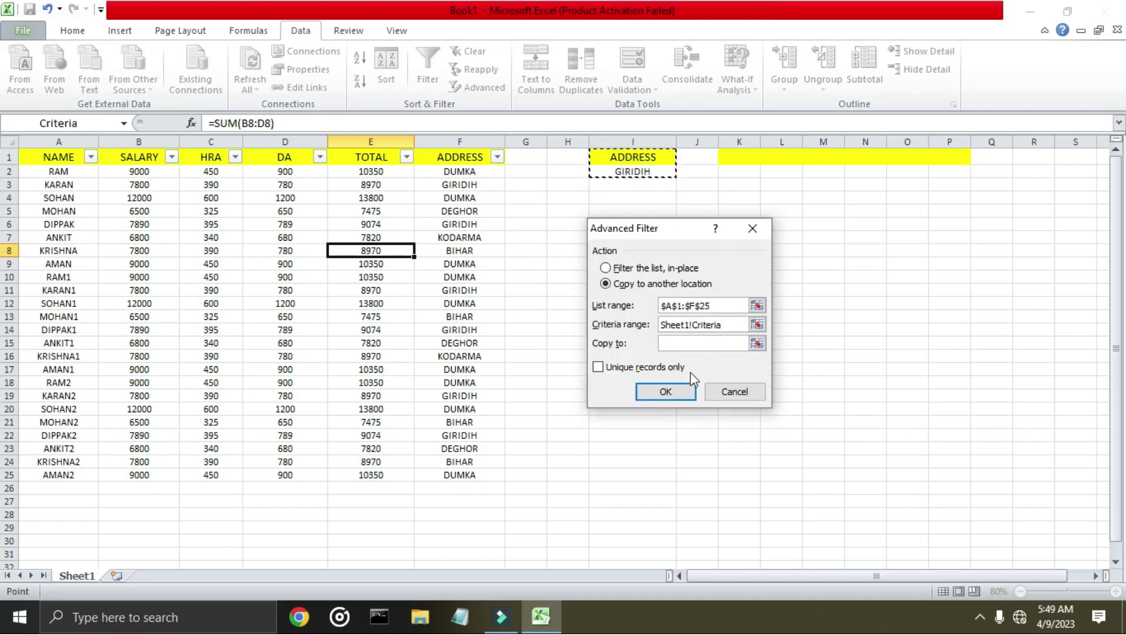
click(682, 345)
click(759, 157)
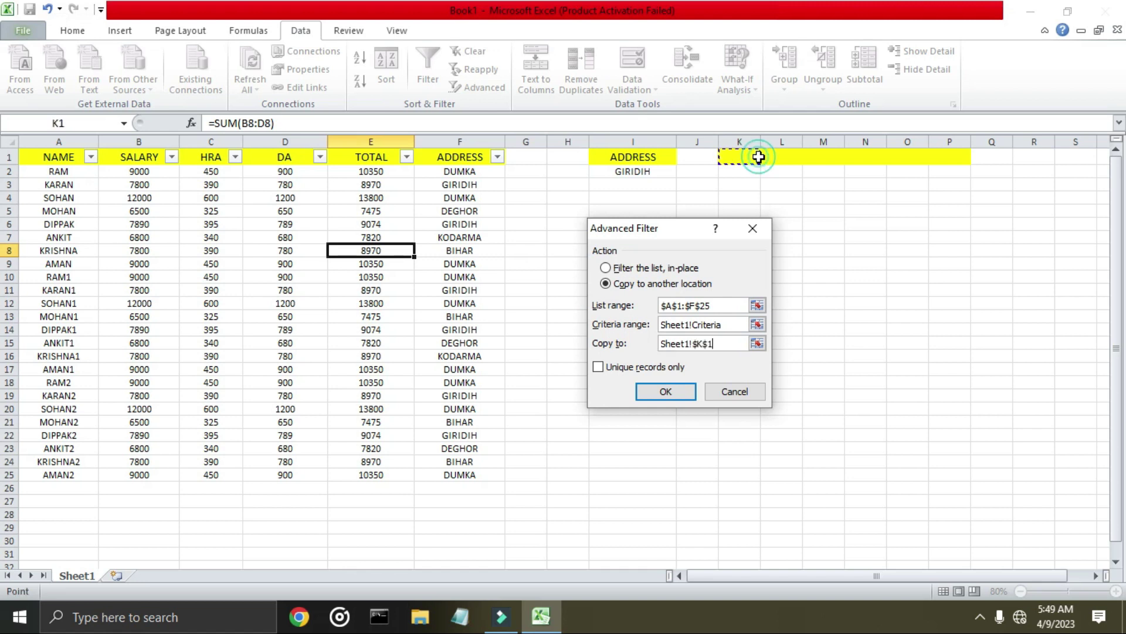
click(668, 391)
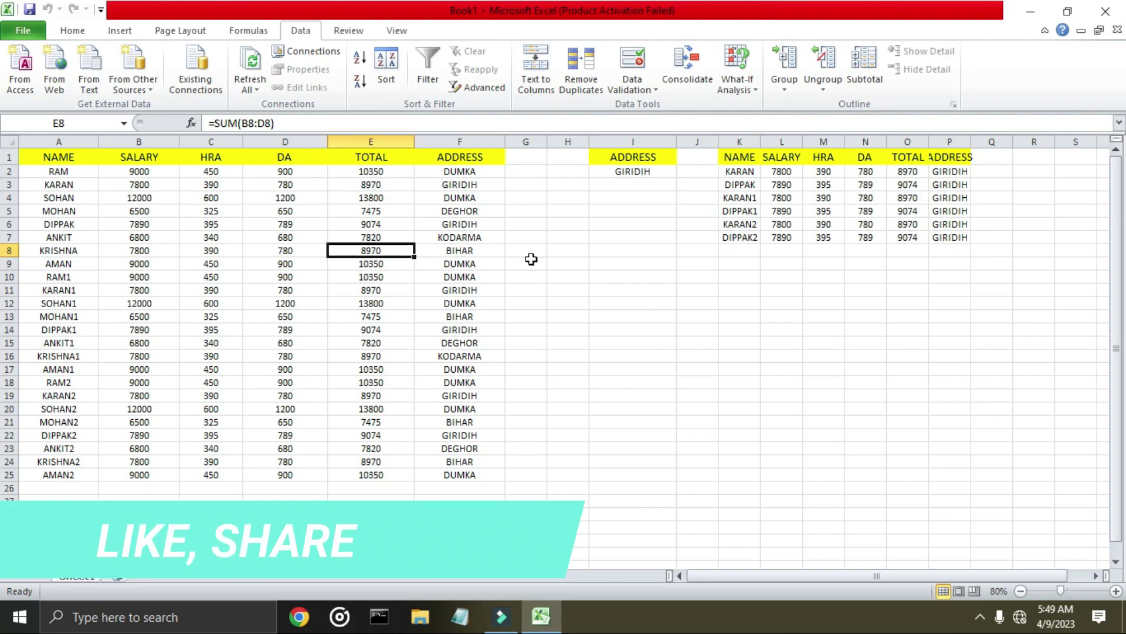
Replace the GIRIDIH criterion in I2 with DUMKA.
click(633, 171)
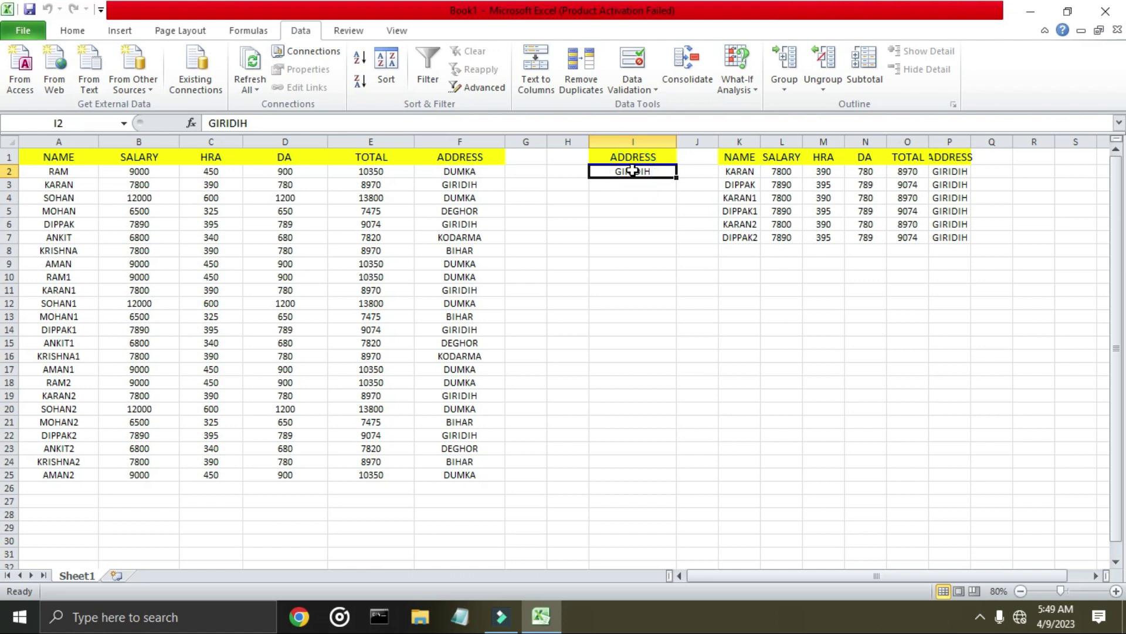
text(DUM)
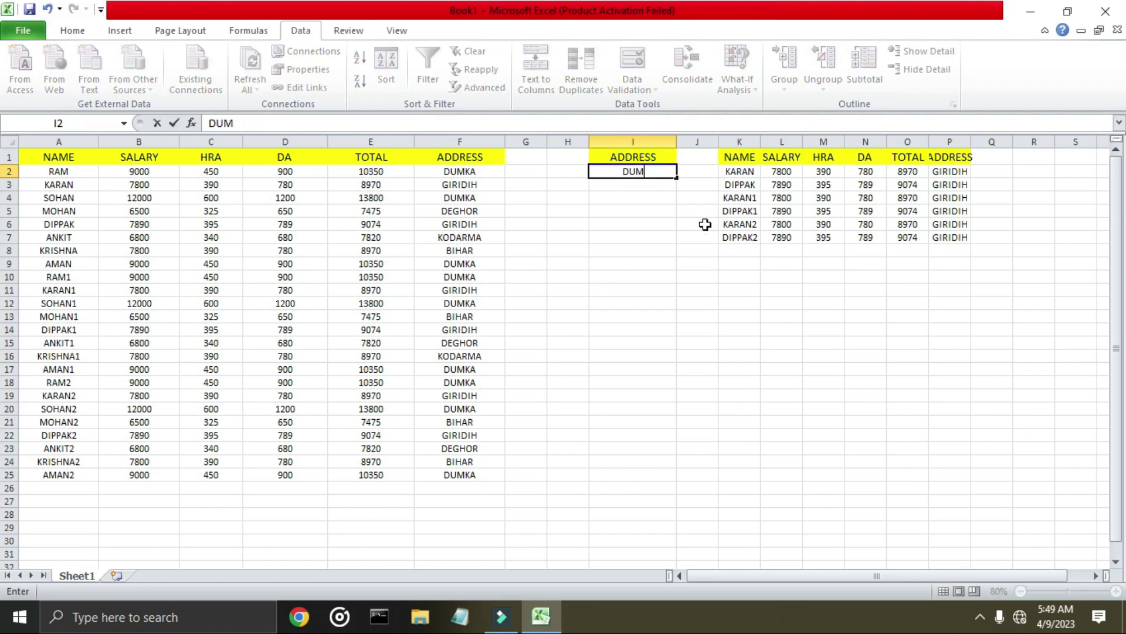
text(KA)
click(635, 302)
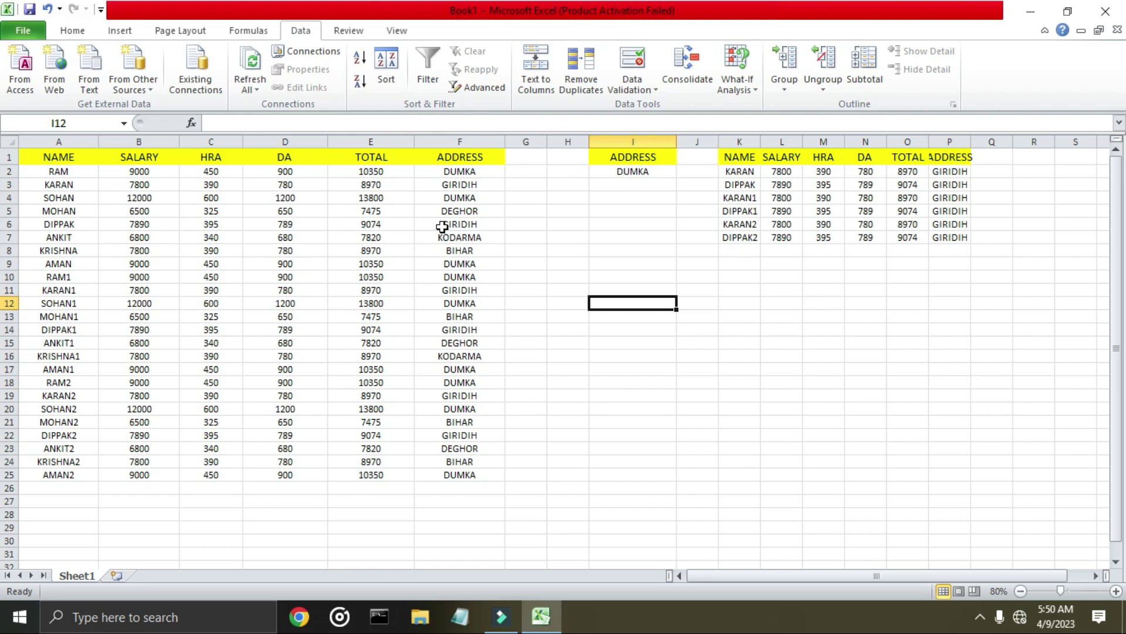
click(393, 249)
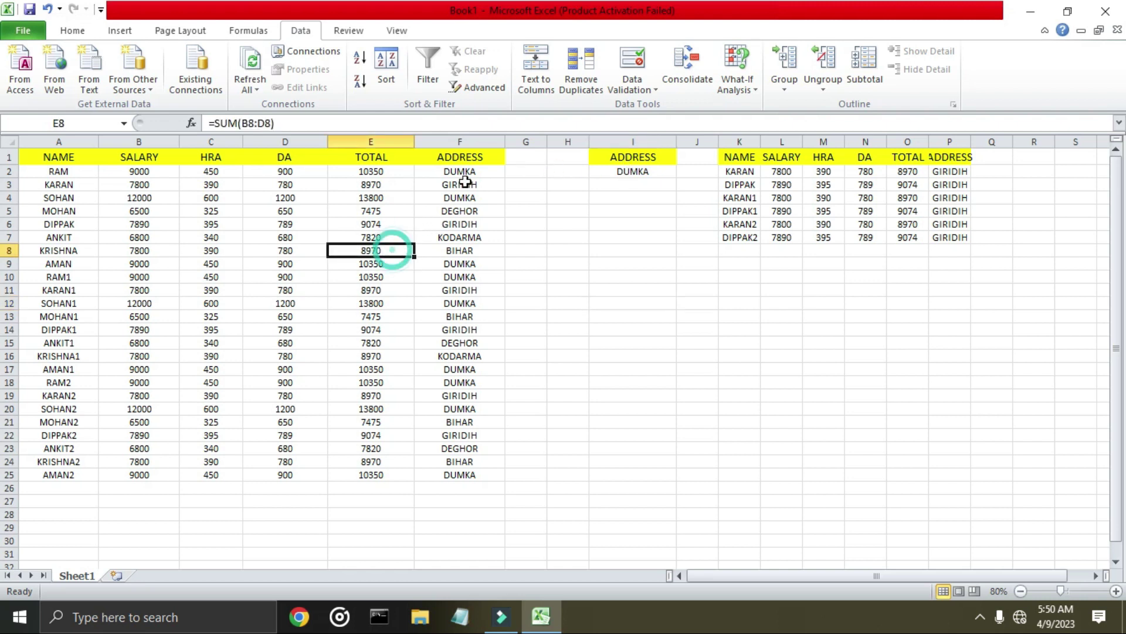
Run Advanced Filter with criteria I1:I2, copying the DUMKA records to M10.
click(495, 93)
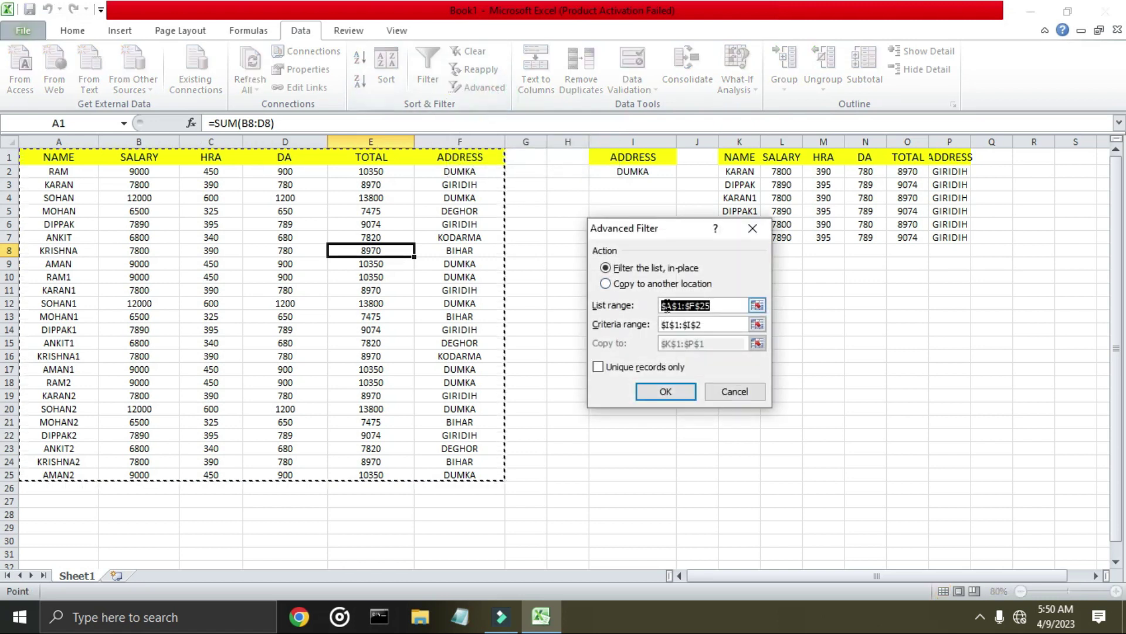
click(702, 328)
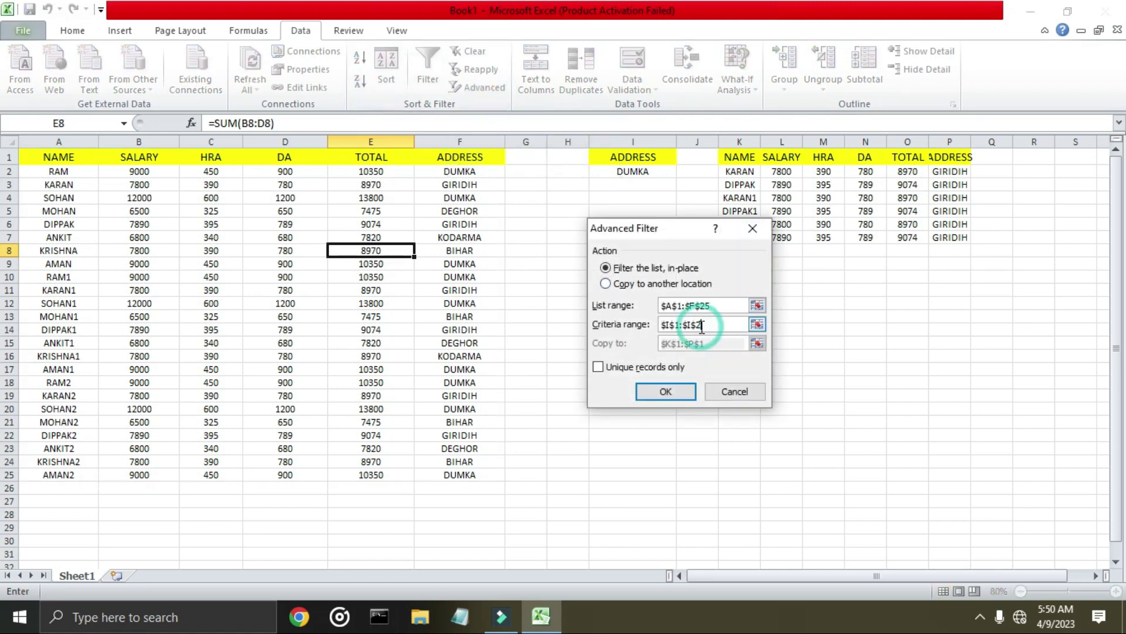
key(BackSpace)
key(BackSpace)
key(BackSpace)
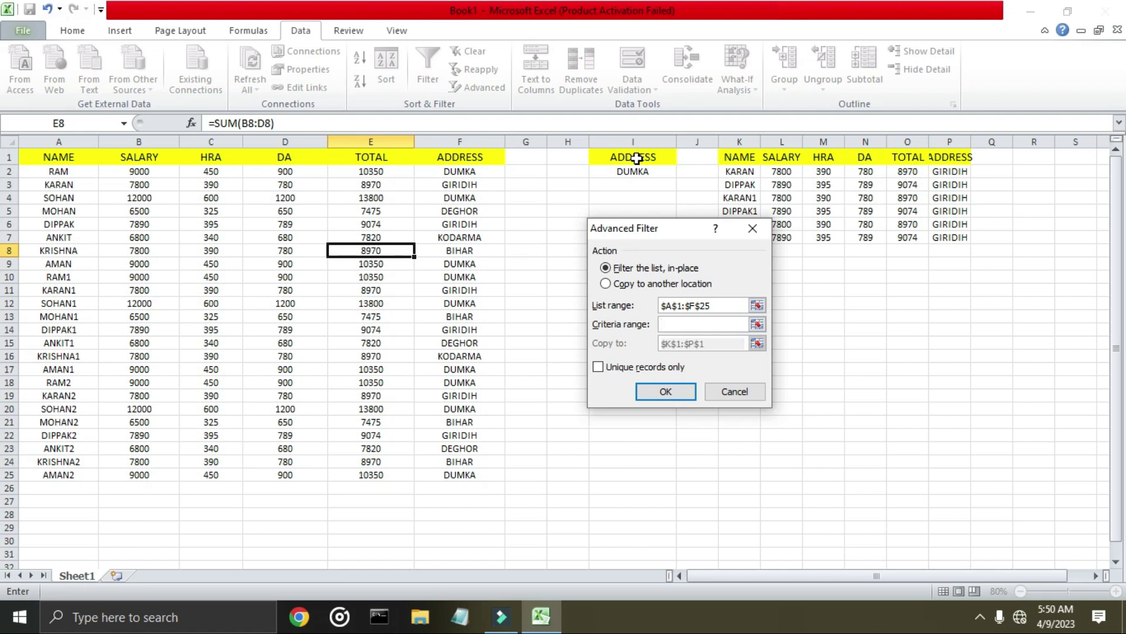
drag(636, 158, 635, 172)
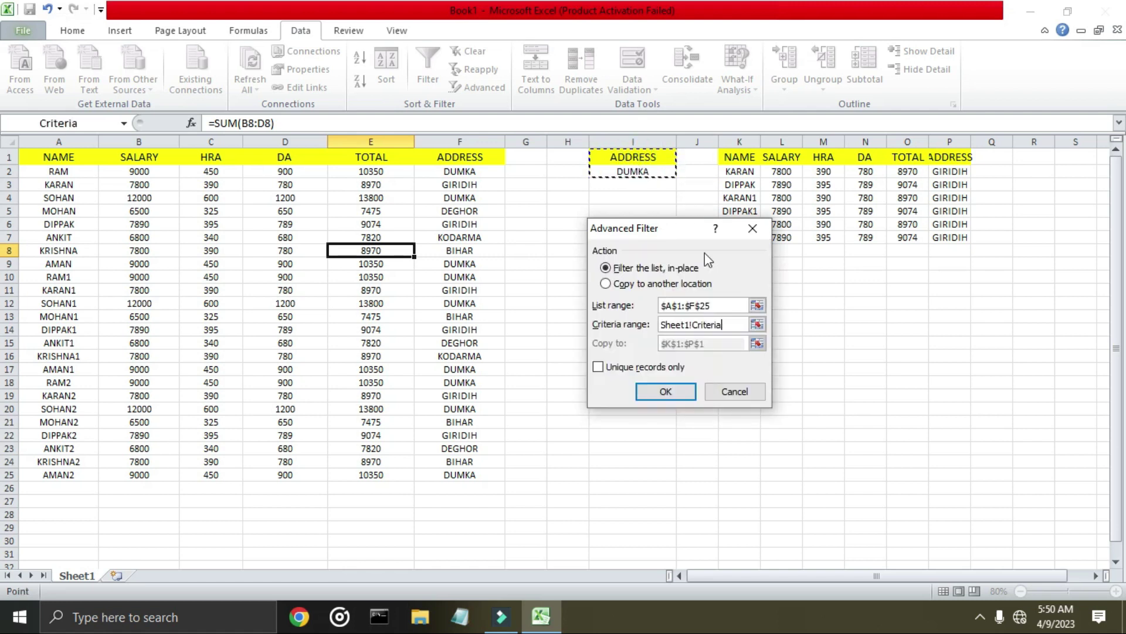
click(606, 283)
click(708, 344)
key(BackSpace)
key(BackSpace)
key(BackSpace)
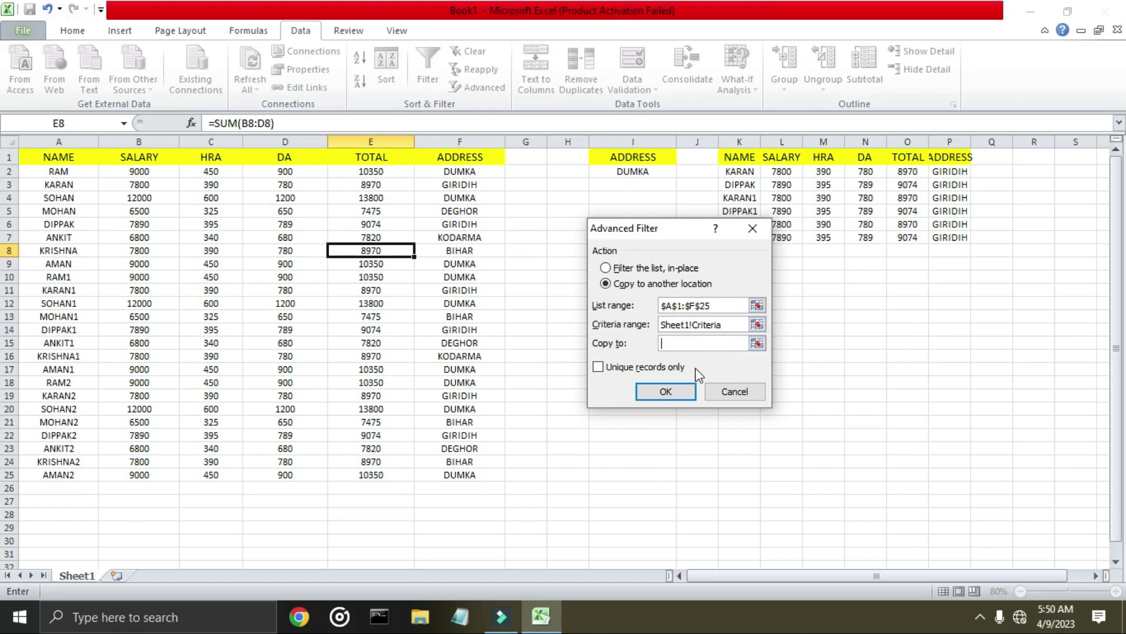
click(810, 284)
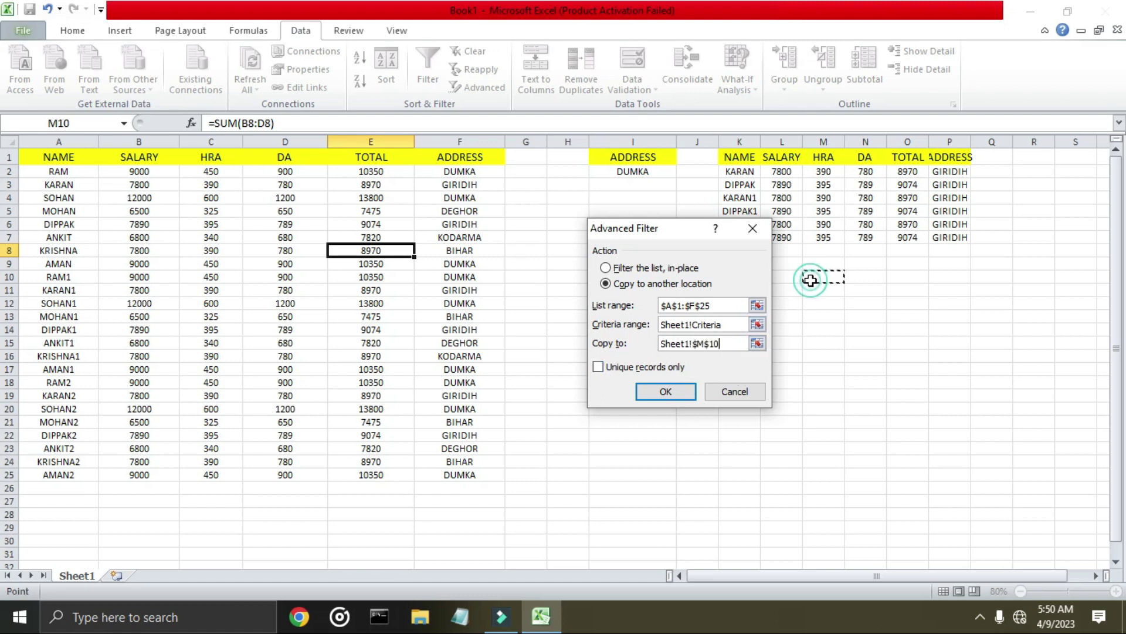
click(679, 392)
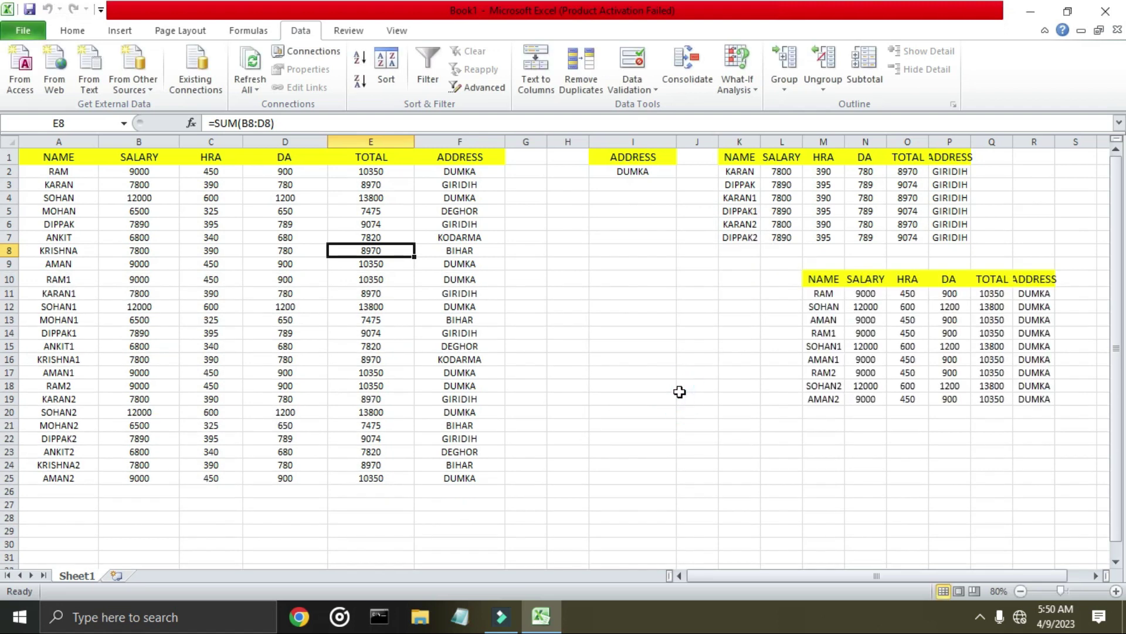